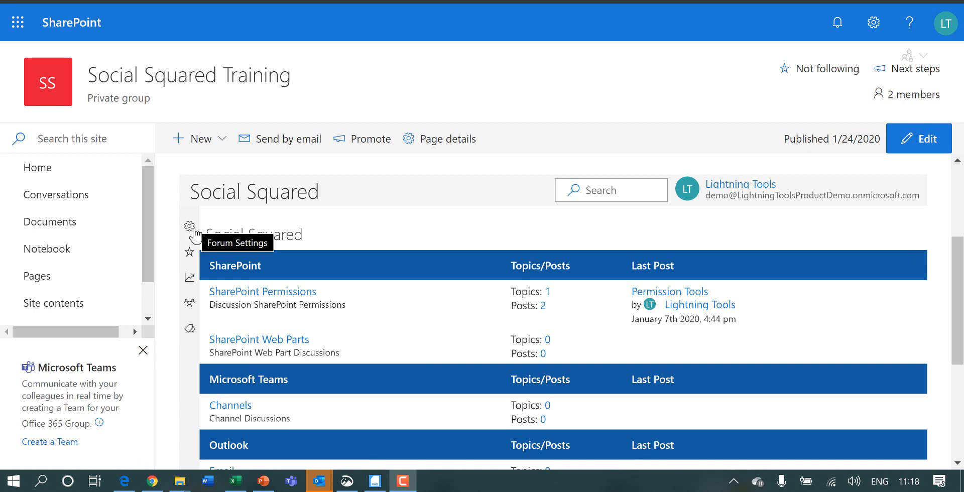
# Step: Open the SharePoint Permissions forum for editing from the SharePoint group in the forum settings
pyautogui.click(190, 232)
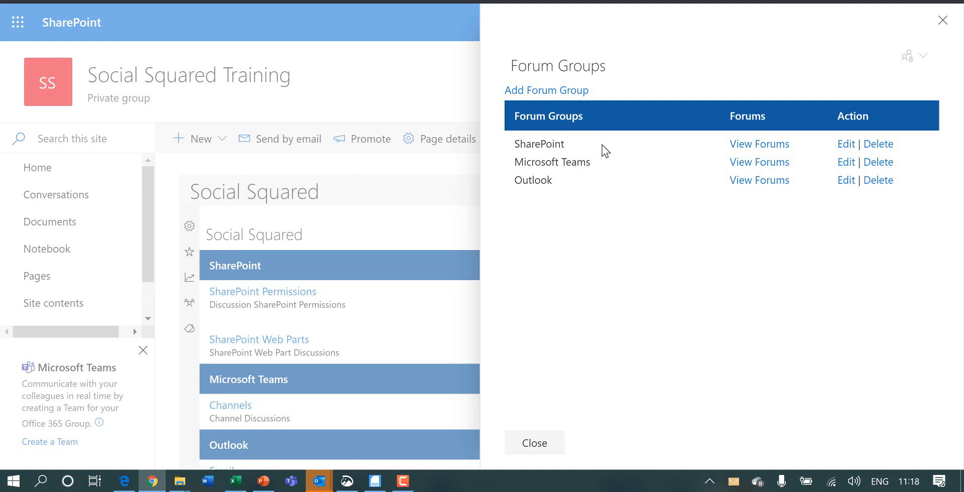
pyautogui.click(760, 144)
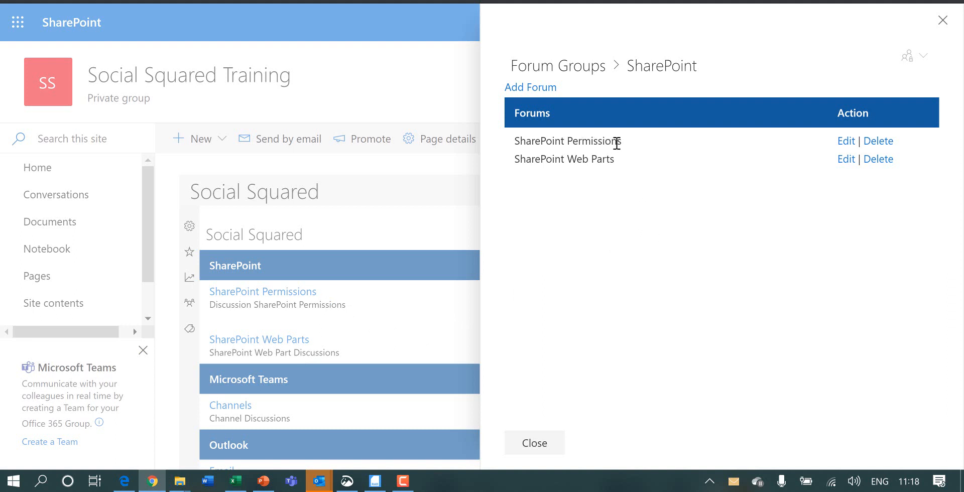
pyautogui.click(844, 142)
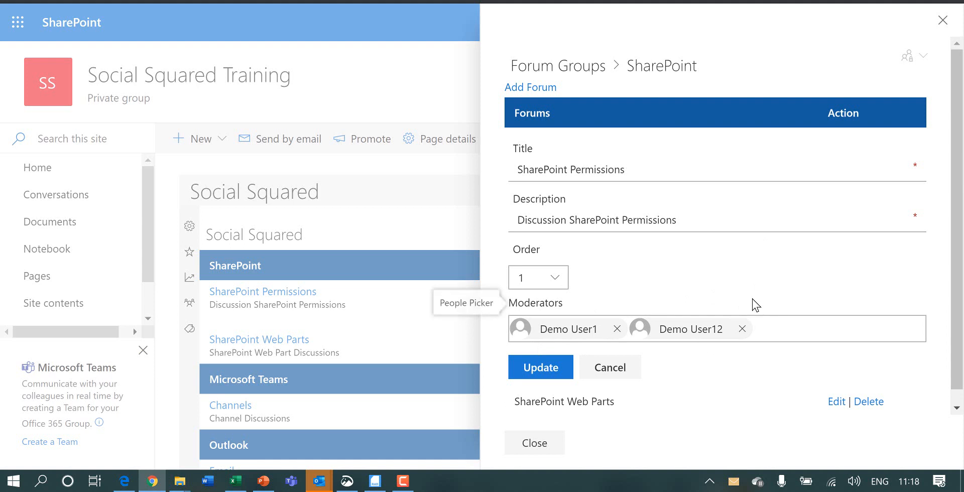
# Step: Search the forum's Moderators field for "demouser", and close the forum settings without adding anyone
pyautogui.click(788, 338)
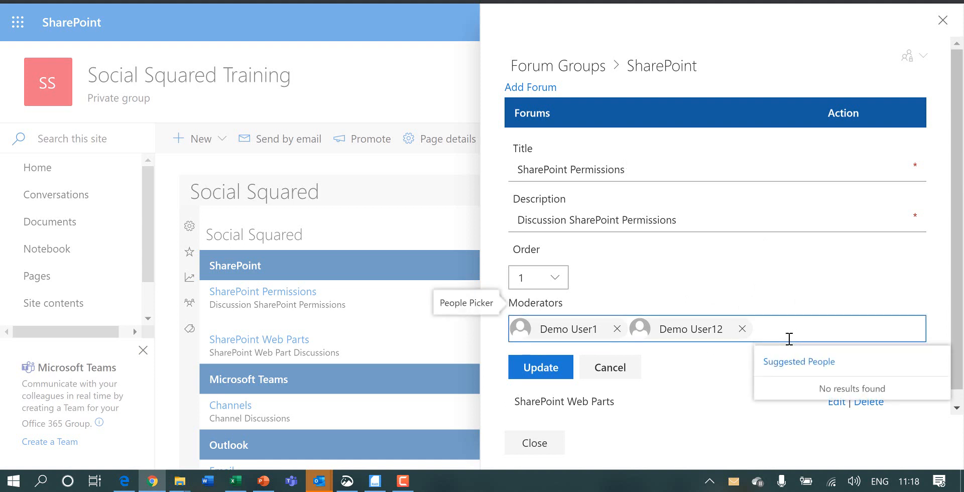
pyautogui.write('demouser')
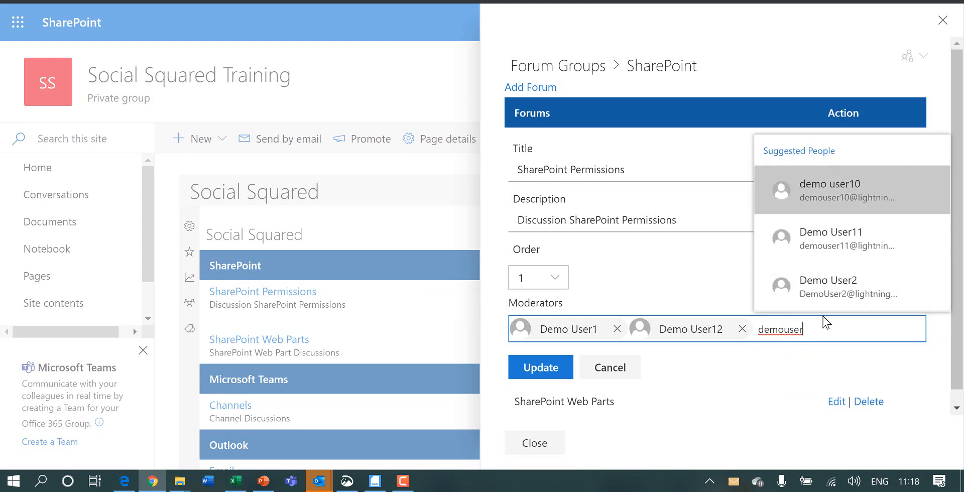
pyautogui.doubleClick(788, 331)
pyautogui.press('BackSpace')
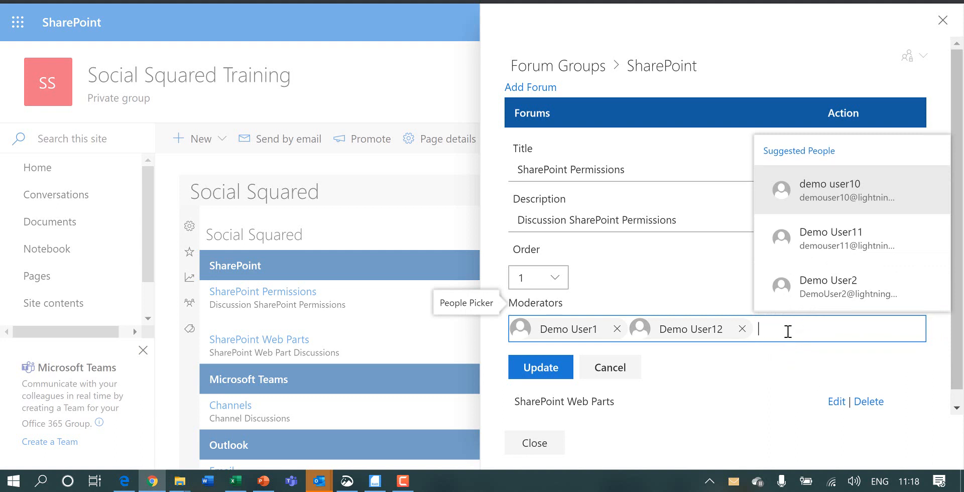
pyautogui.click(716, 414)
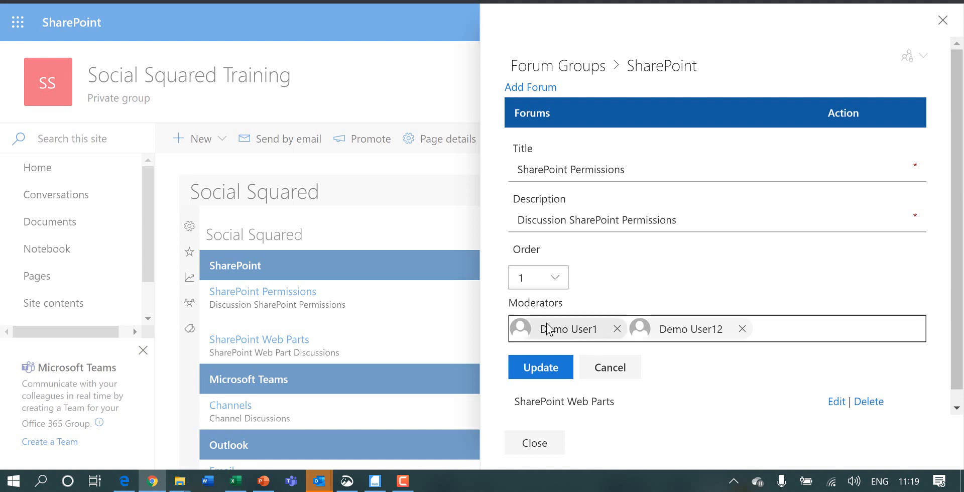
pyautogui.click(535, 443)
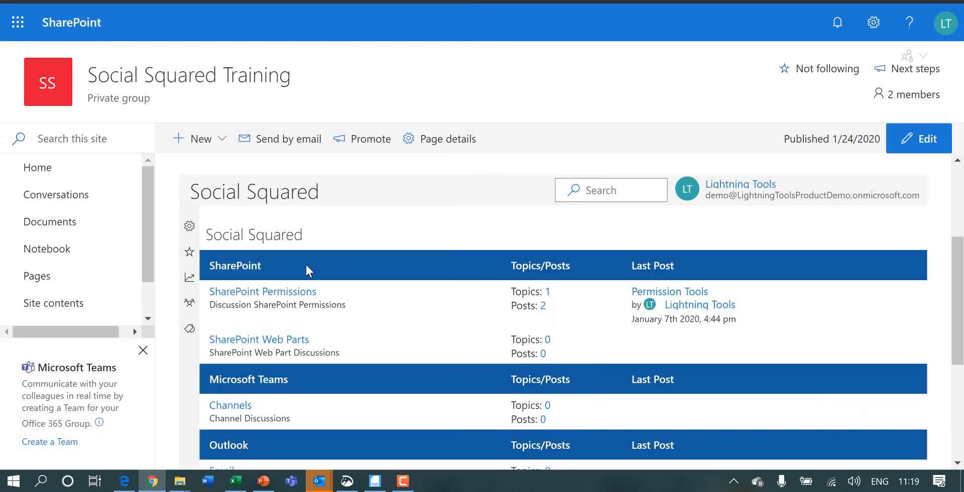
# Step: Start a new topic in the SharePoint Permissions forum with the subject "This post requires moderation!"
pyautogui.click(280, 293)
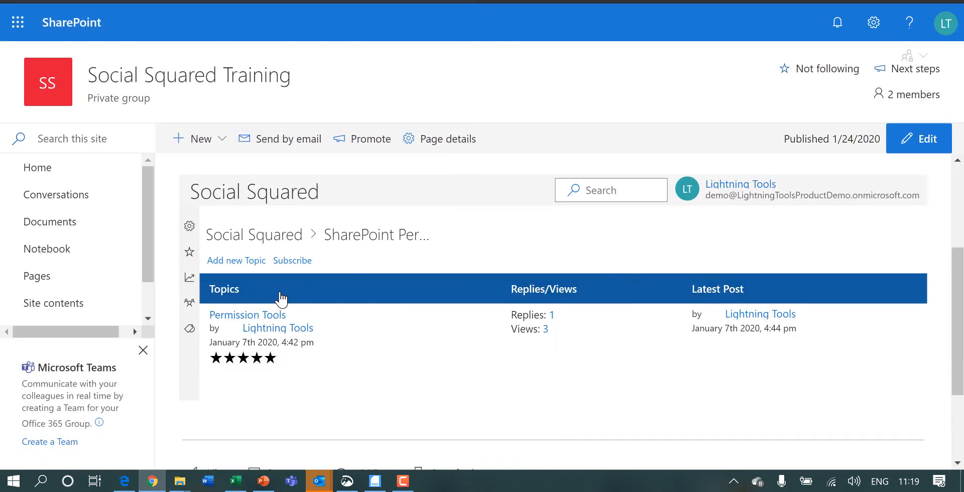
pyautogui.click(248, 262)
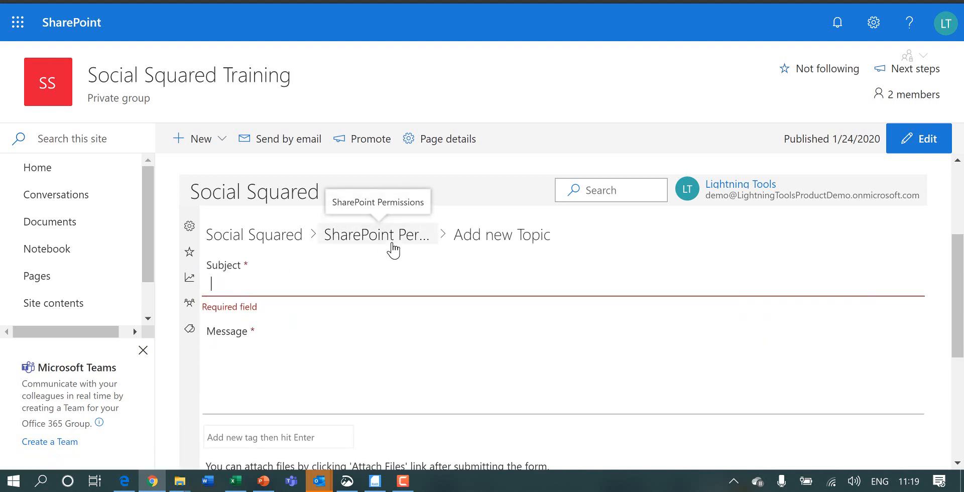
pyautogui.write('This po')
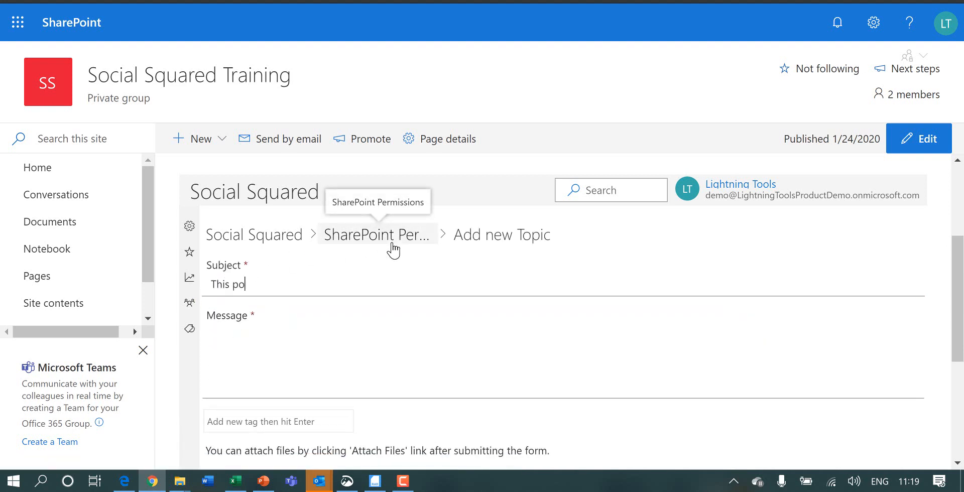
pyautogui.write('st requires moderation!')
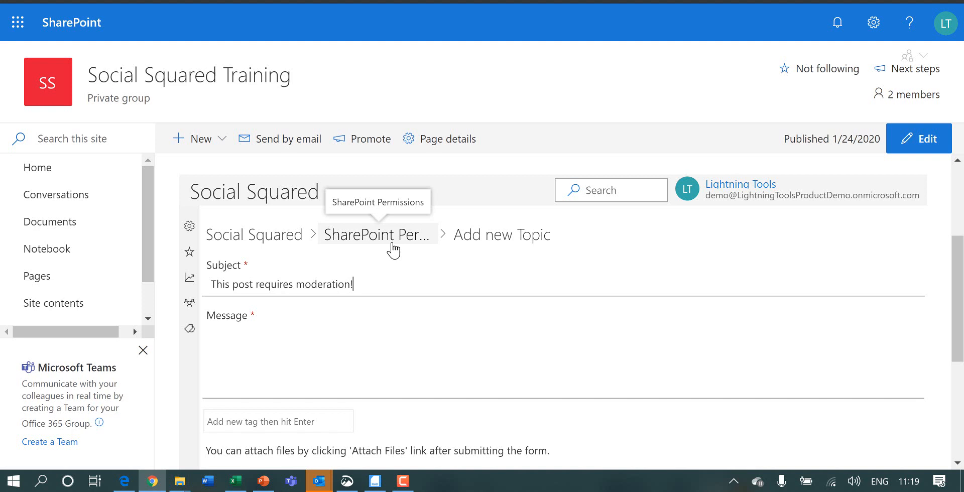
# Step: Enter "bla bla bla" as the topic's message and submit the new topic
pyautogui.click(297, 329)
pyautogui.write('bla bb')
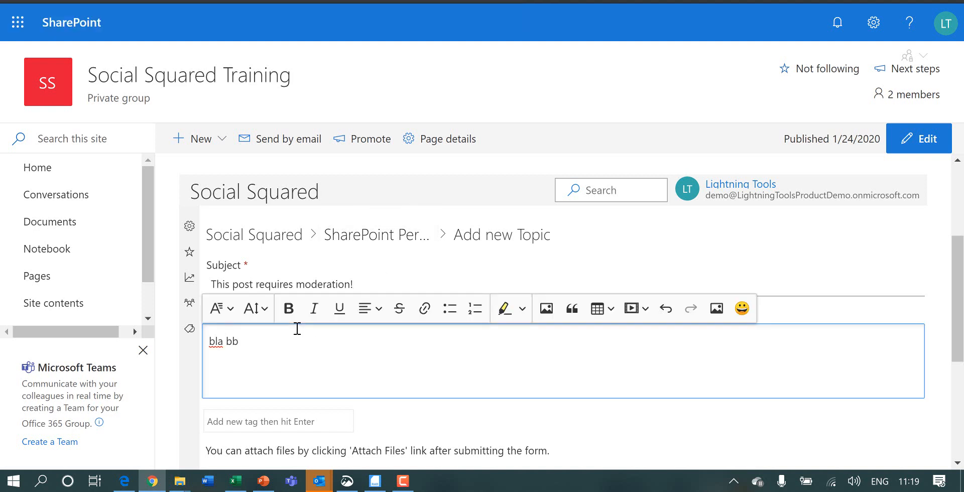
pyautogui.press('BackSpace')
pyautogui.write('la bla')
pyautogui.scroll(-3, 641, 431)
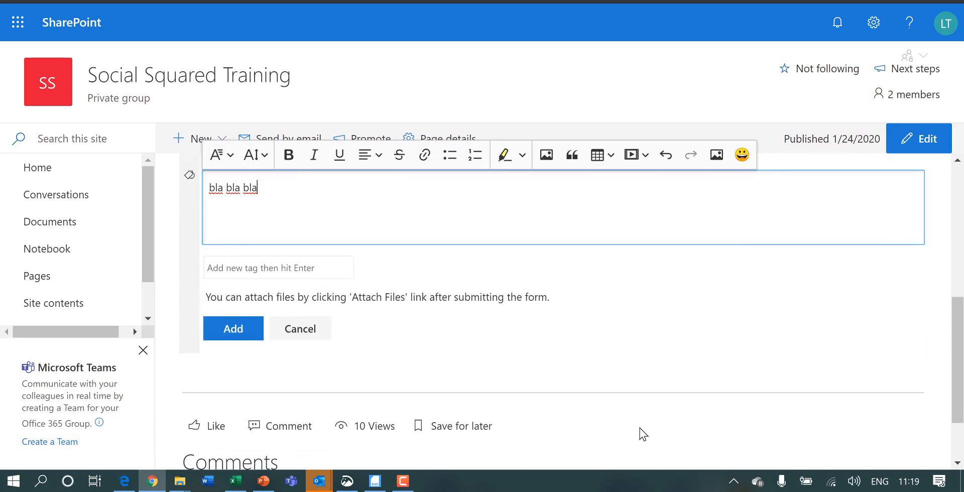
pyautogui.click(250, 329)
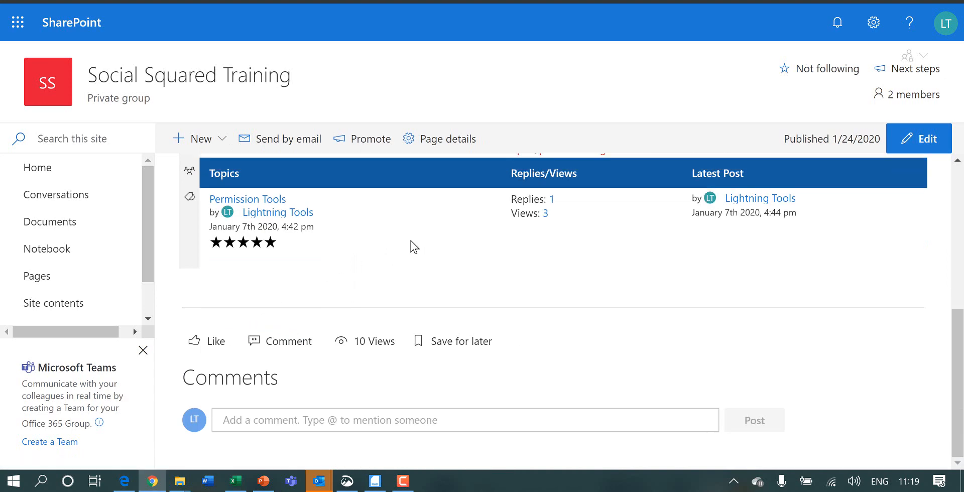
# Step: Switch to the Edge window signed in as the forum moderator and reload the Social Squared page
pyautogui.scroll(2, 411, 240)
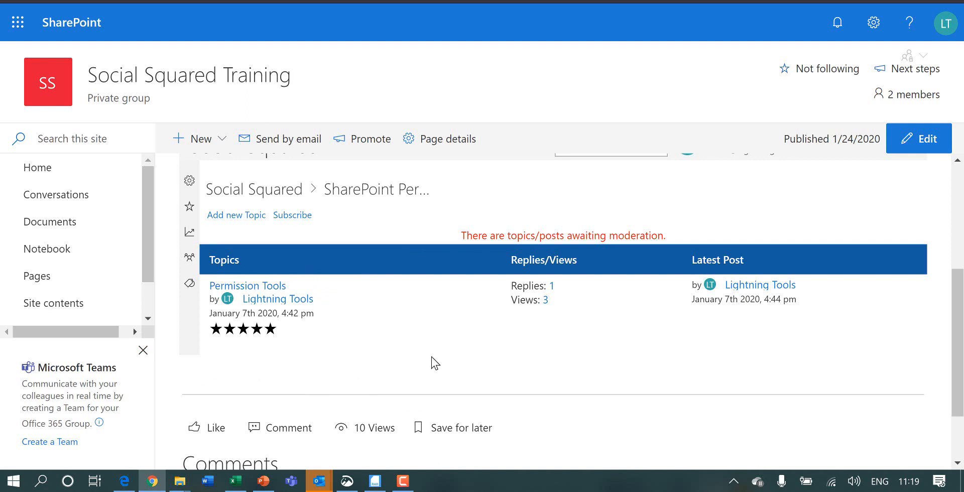
pyautogui.scroll(-2, 446, 360)
pyautogui.scroll(3, 445, 357)
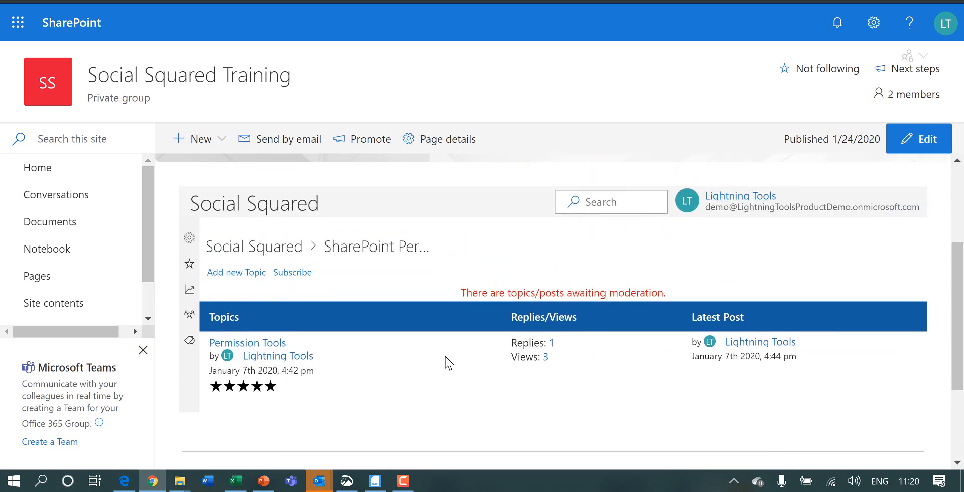
pyautogui.click(125, 482)
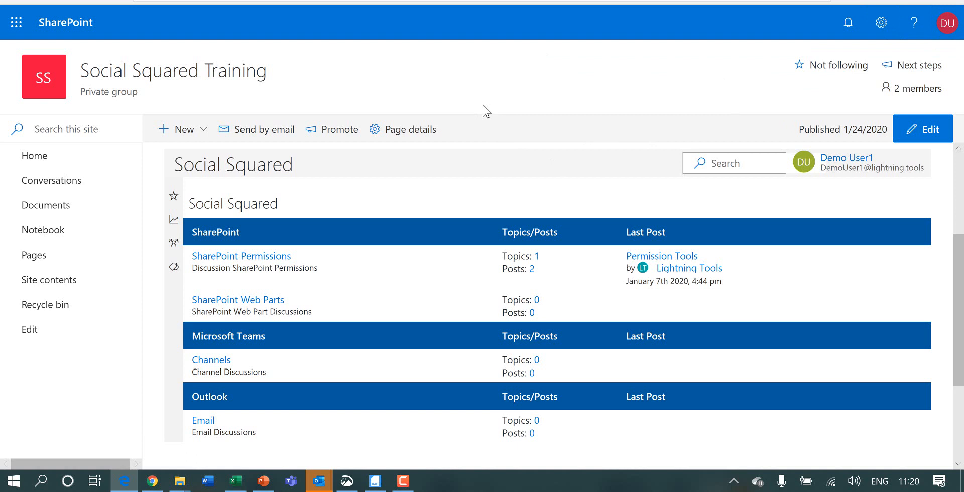
pyautogui.press('F5')
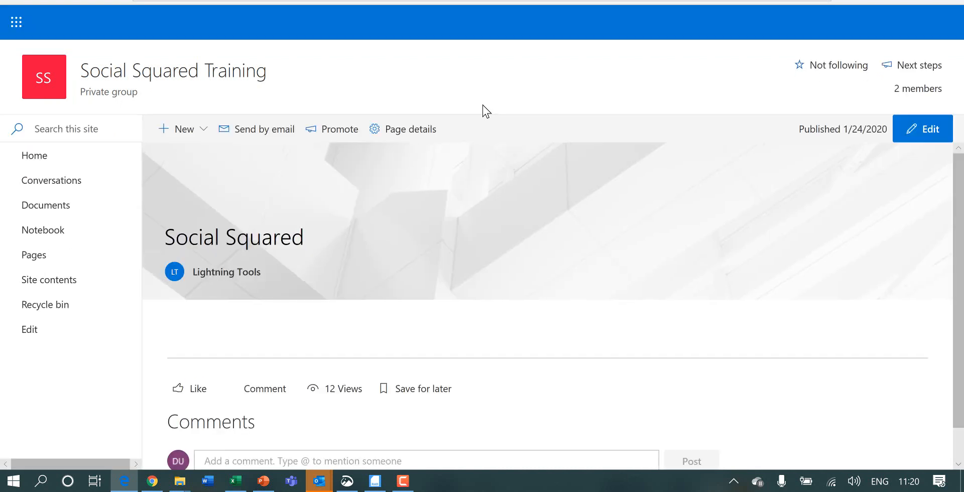
pyautogui.scroll(-2, 504, 199)
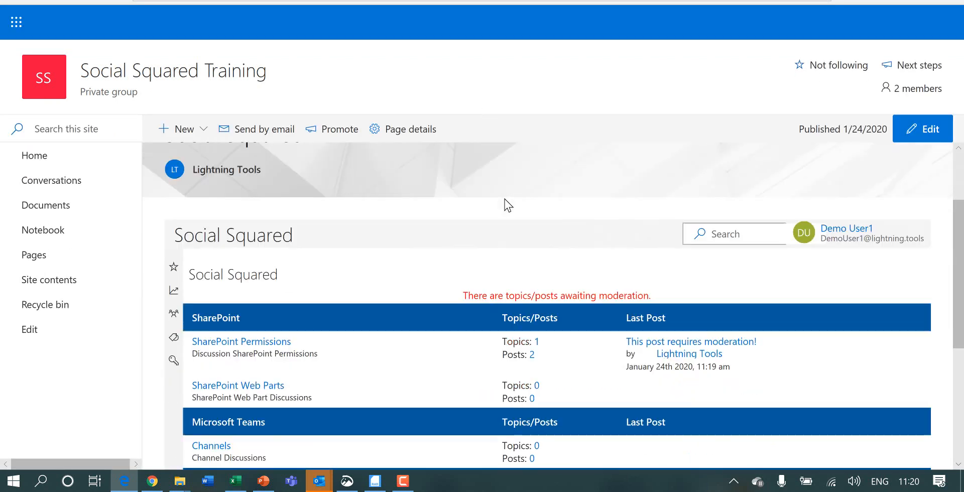
pyautogui.scroll(-1, 504, 199)
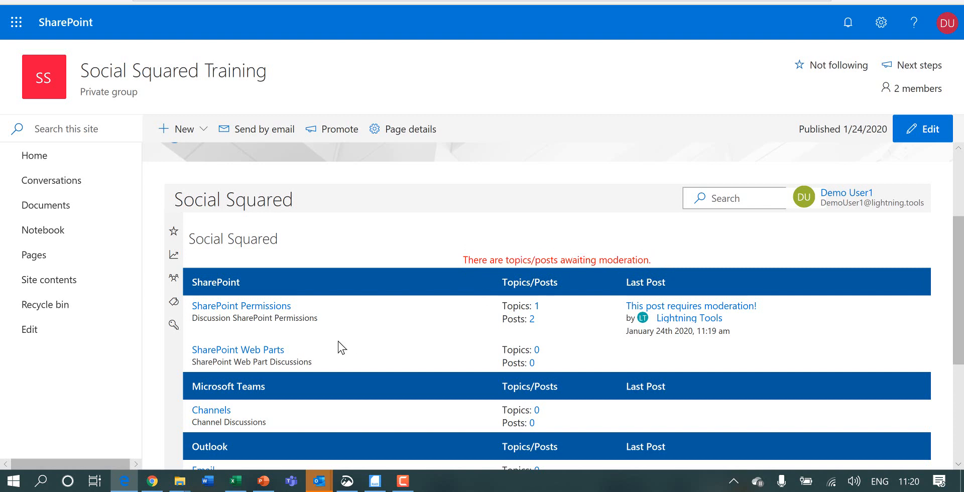
# Step: Open the topic "This post requires moderation!" from the Social Squared moderation list and approve it
pyautogui.click(261, 308)
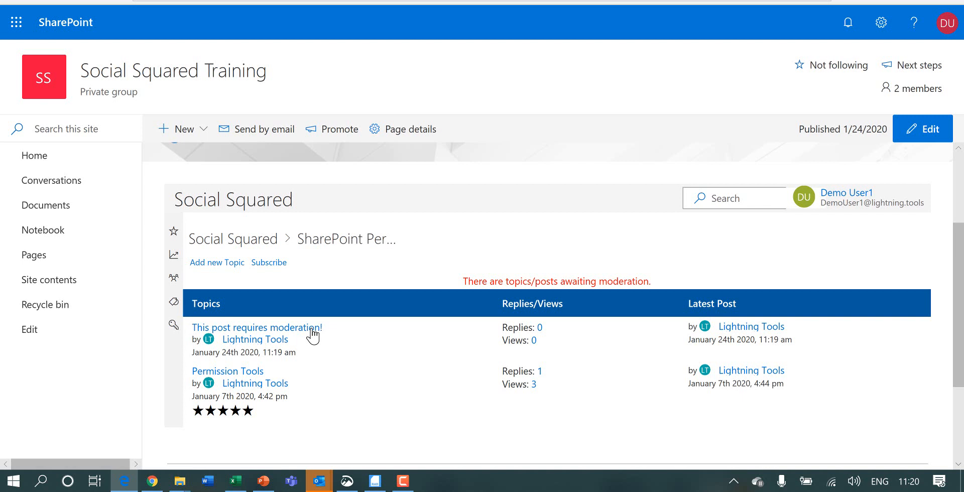
pyautogui.click(174, 327)
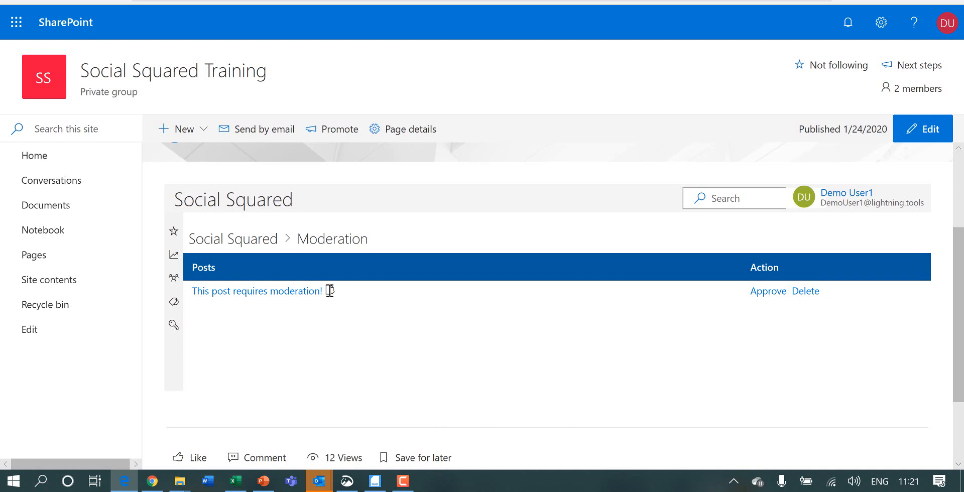
pyautogui.click(312, 293)
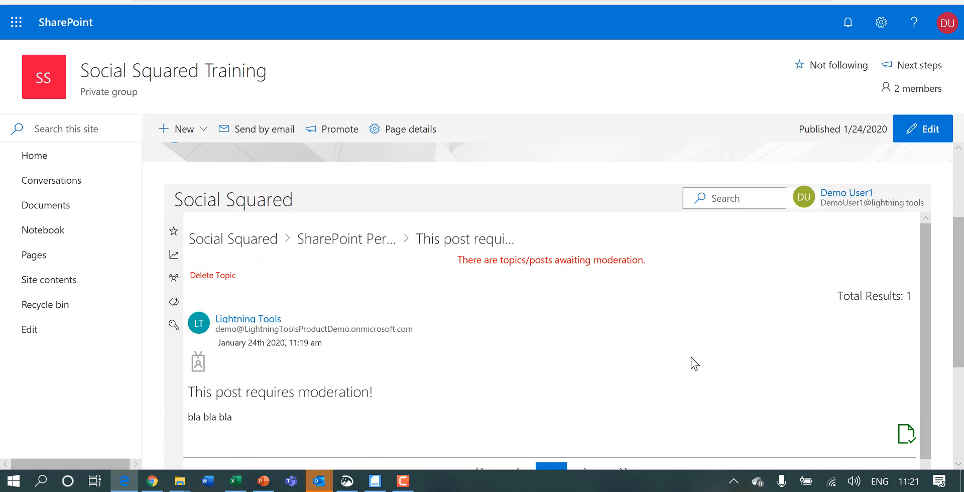
pyautogui.scroll(-3, 691, 358)
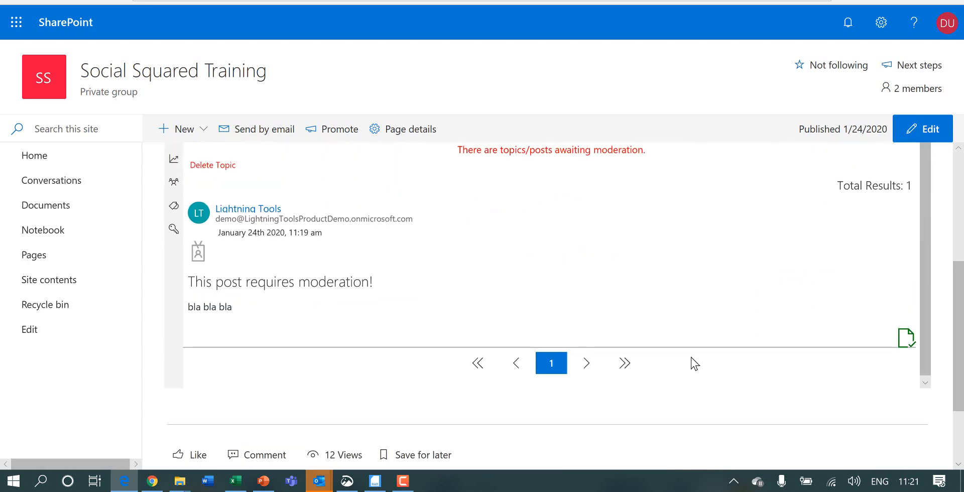
pyautogui.scroll(2, 691, 357)
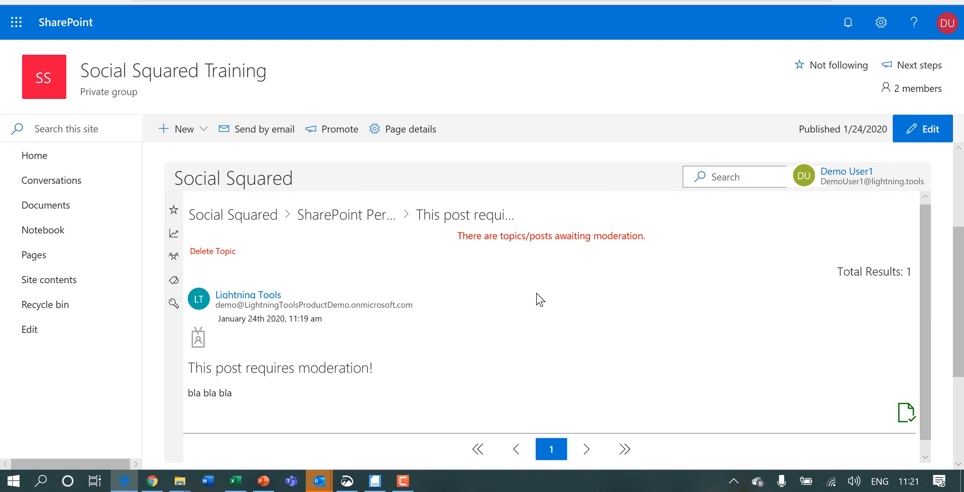
pyautogui.click(909, 419)
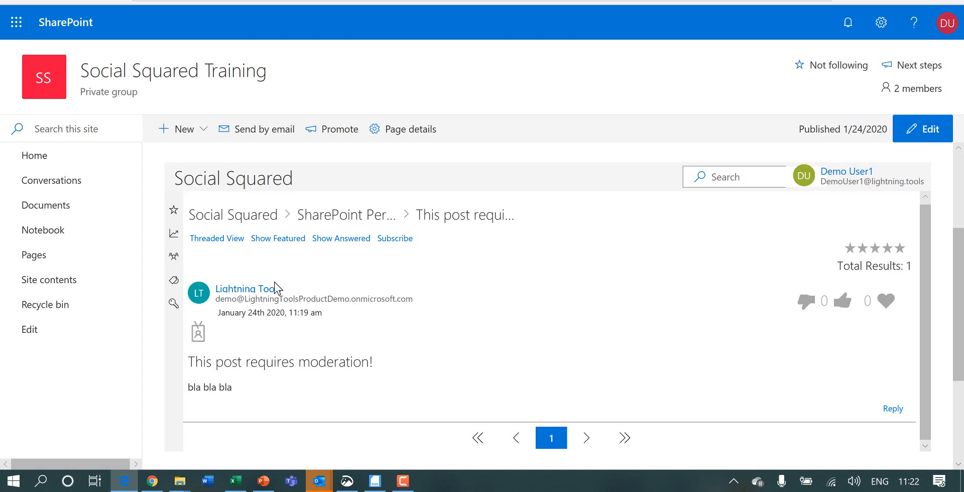
# Step: Switch back to Chrome and open the approved topic "This post requires moderation!" in the SharePoint Permissions forum
pyautogui.click(152, 482)
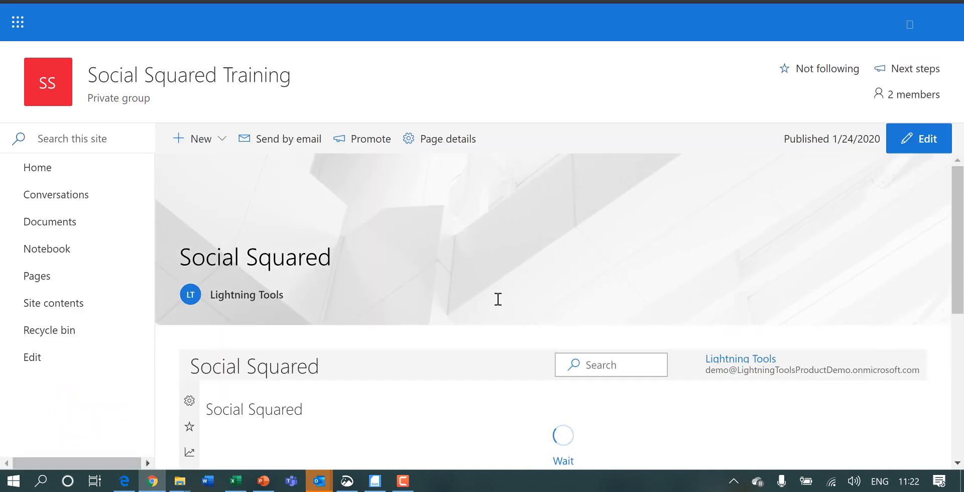
pyautogui.scroll(-5, 498, 299)
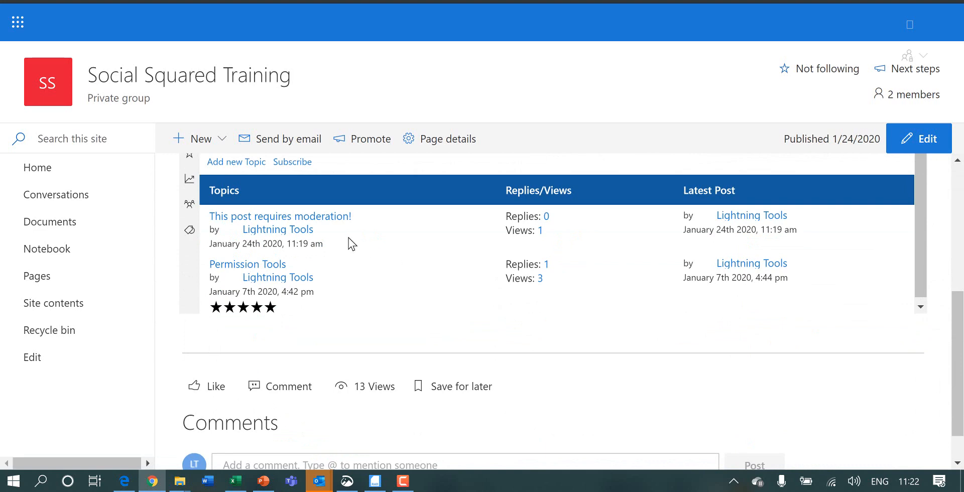
pyautogui.scroll(1, 402, 254)
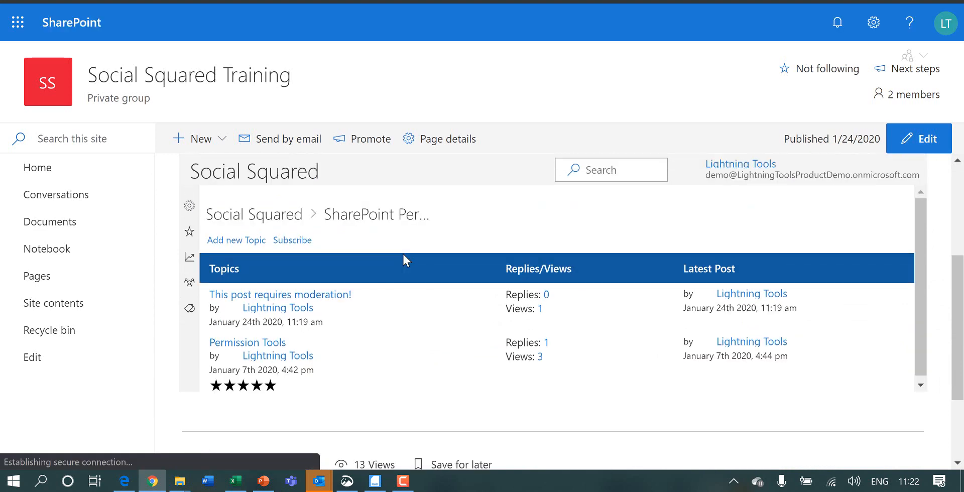
pyautogui.scroll(-2, 399, 364)
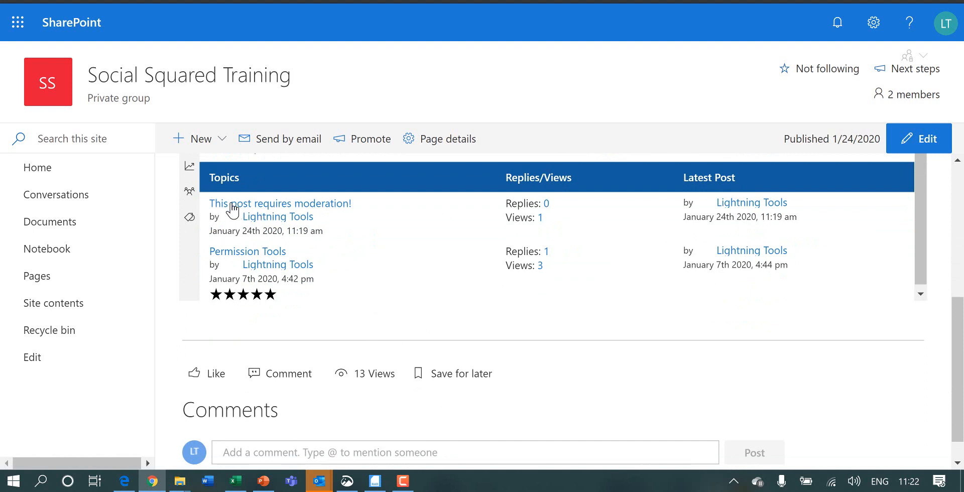
pyautogui.scroll(1, 414, 217)
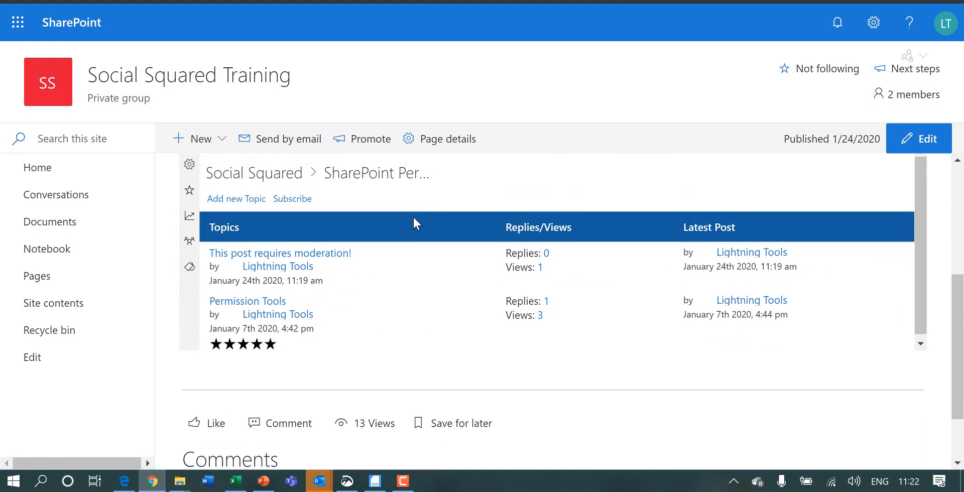
pyautogui.click(333, 256)
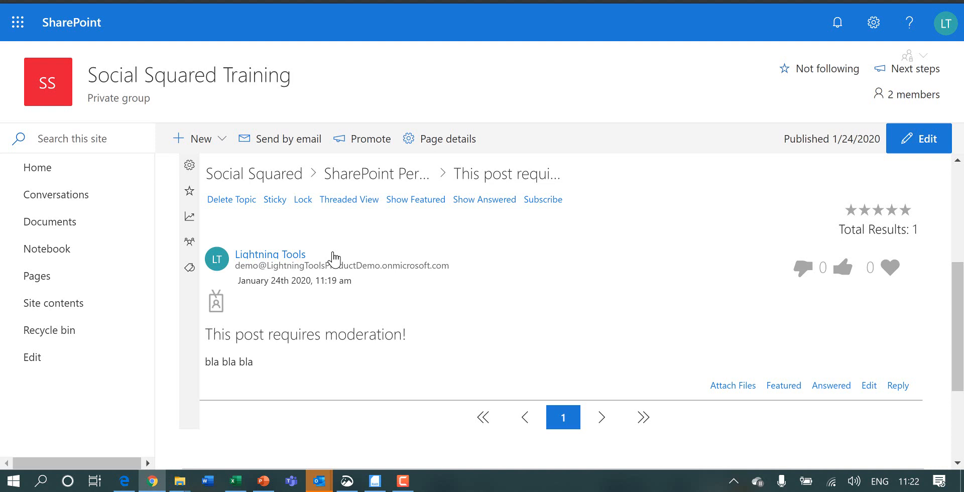
pyautogui.click(408, 486)
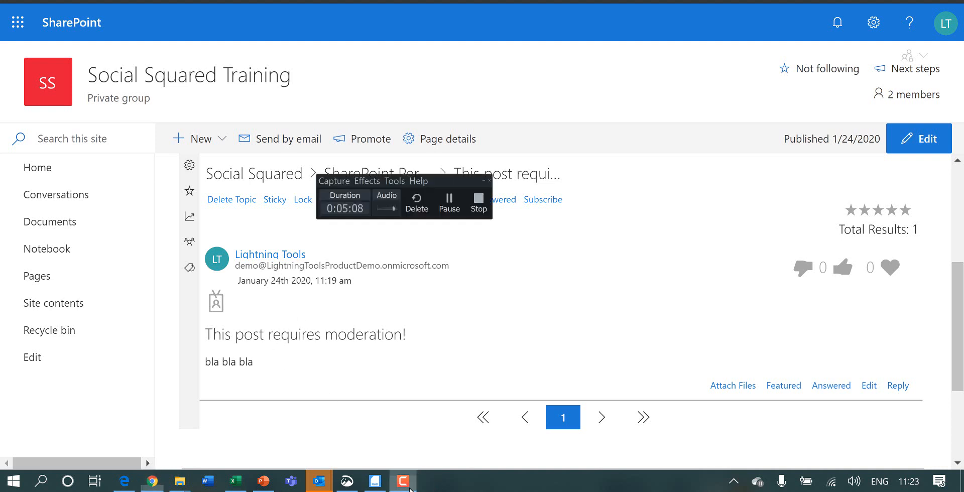